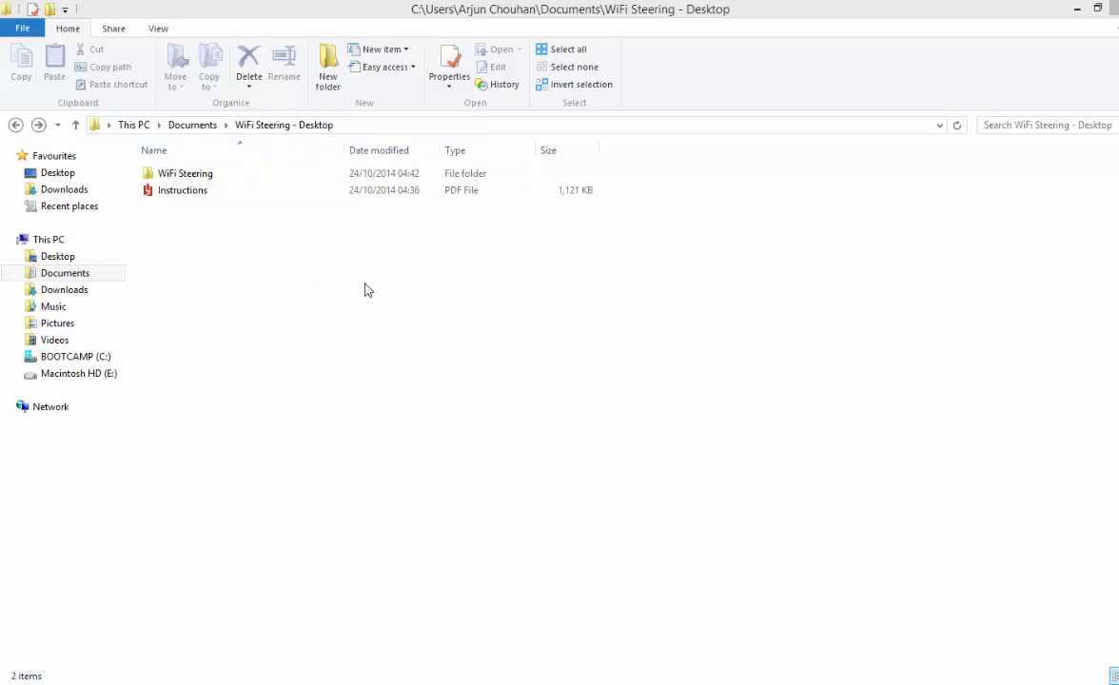
Open the WiFi Steering folder inside WiFi Steering - Desktop.
{"action": "left_click", "coordinate": [197, 177]}
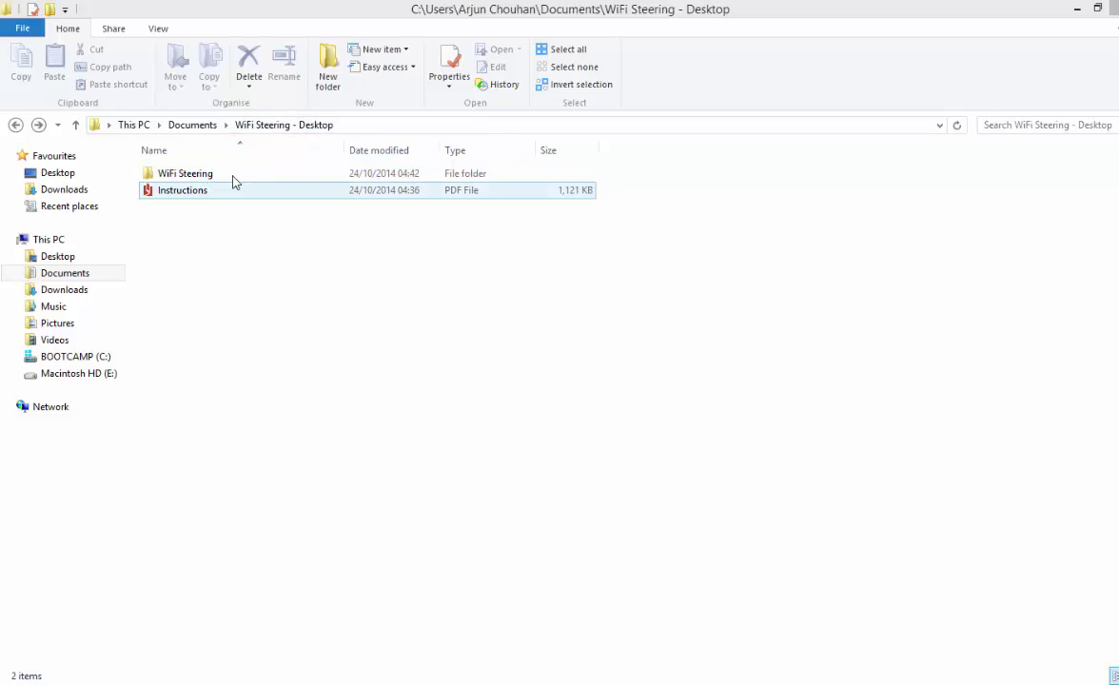
{"action": "left_click", "coordinate": [180, 193]}
{"action": "left_click", "coordinate": [201, 240]}
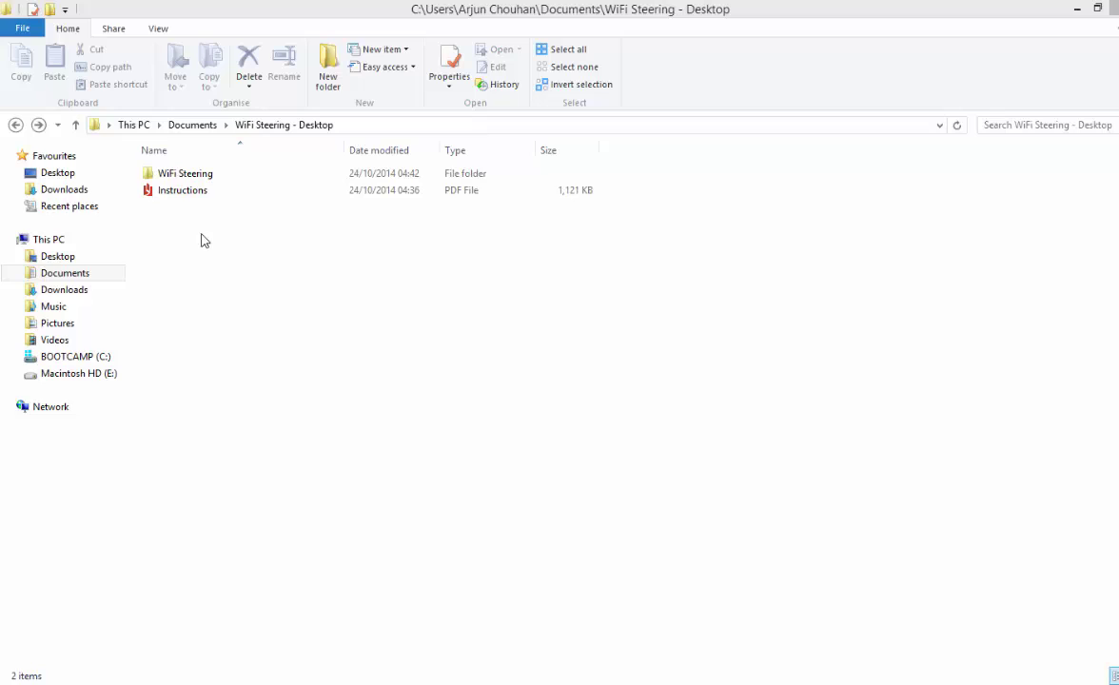
{"action": "left_click", "coordinate": [223, 173]}
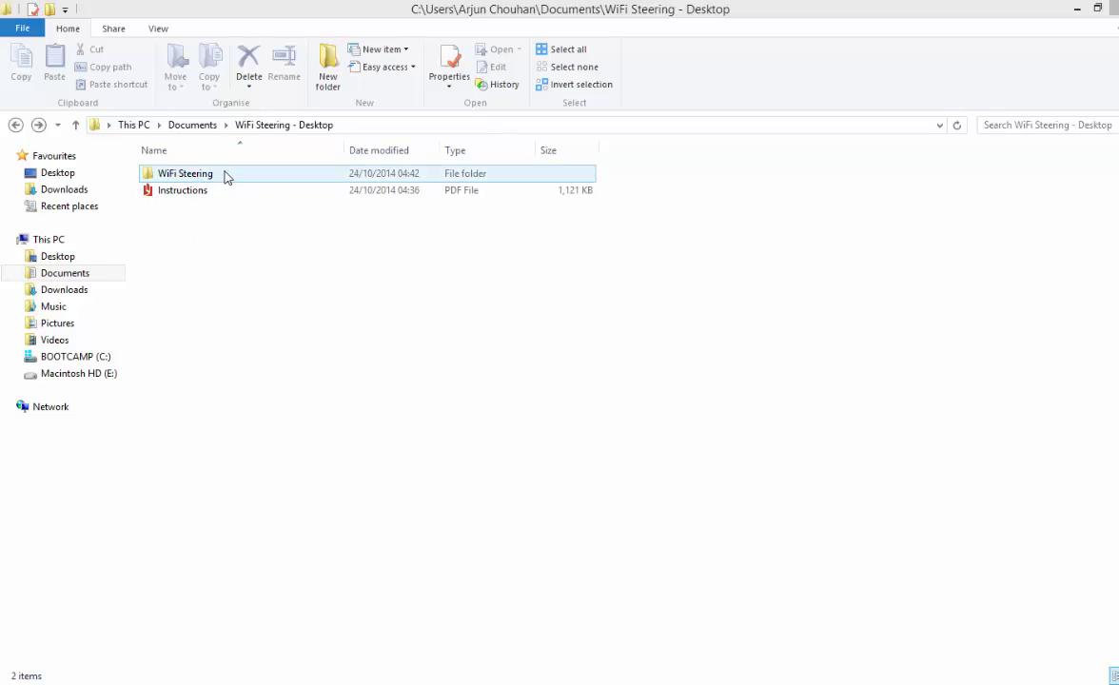
{"action": "double_click", "coordinate": [225, 176]}
Launch the application named WiFi Steering (Open this one) and move its window slightly higher on the desktop.
{"action": "left_click", "coordinate": [238, 192]}
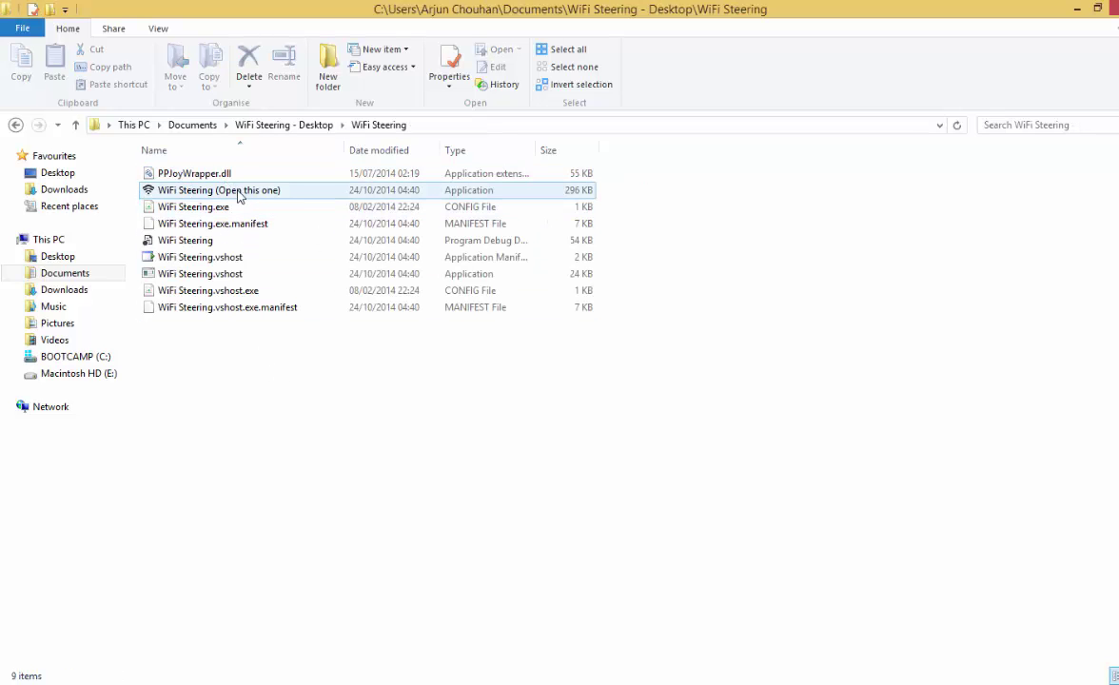
{"action": "left_click", "coordinate": [205, 208]}
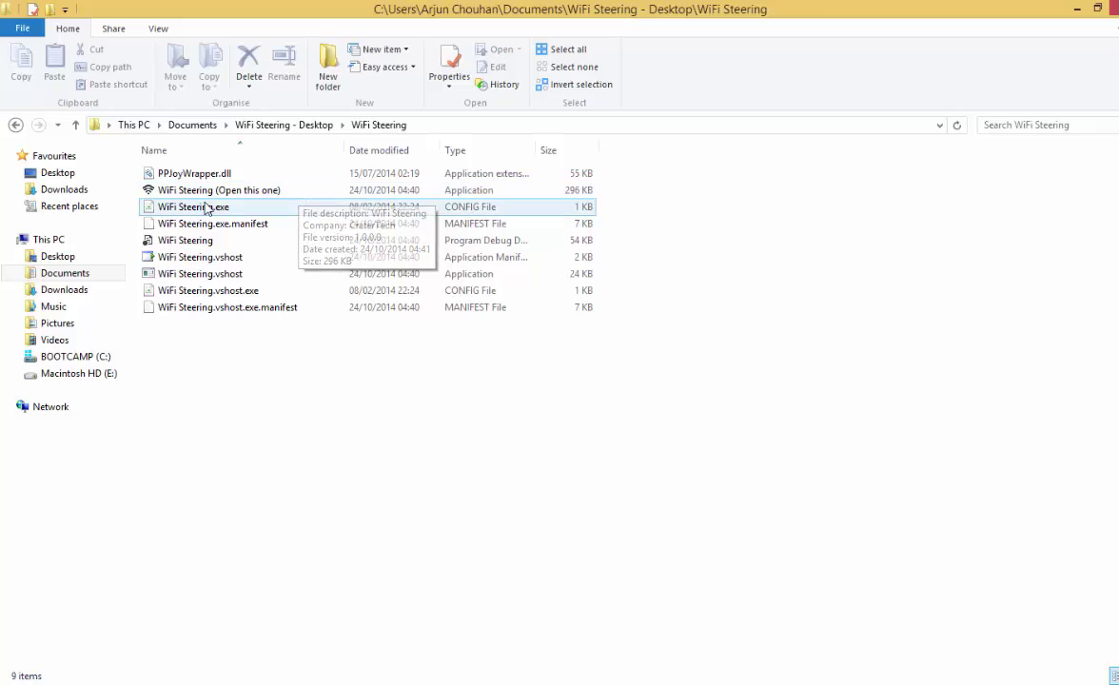
{"action": "left_click", "coordinate": [225, 192]}
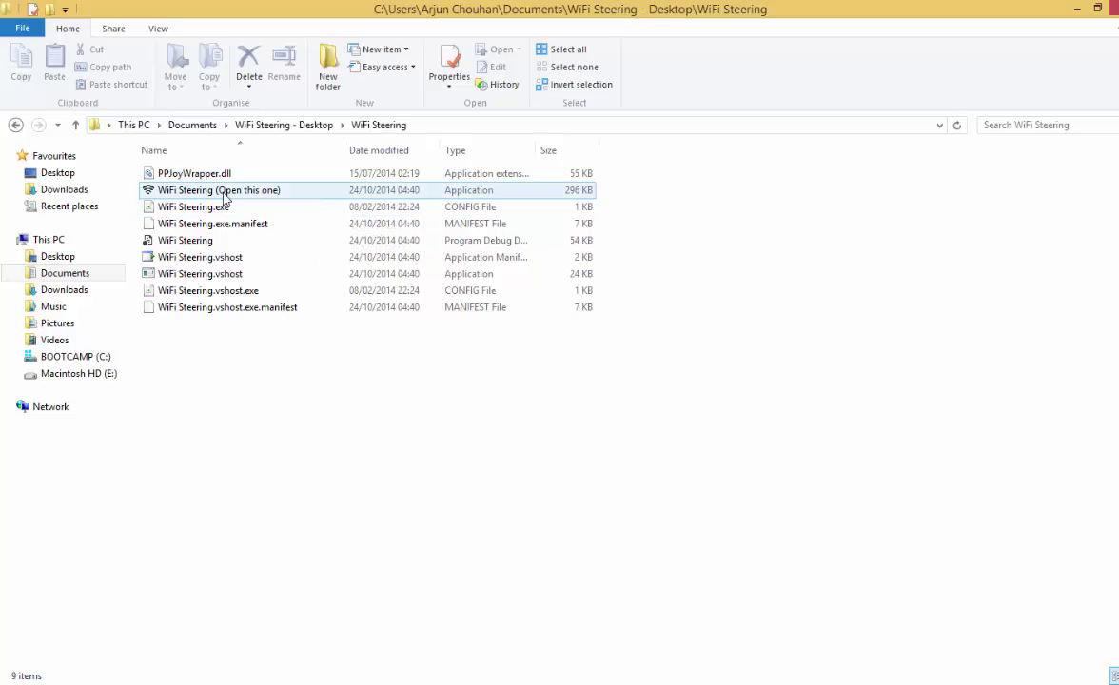
{"action": "double_click", "coordinate": [292, 192]}
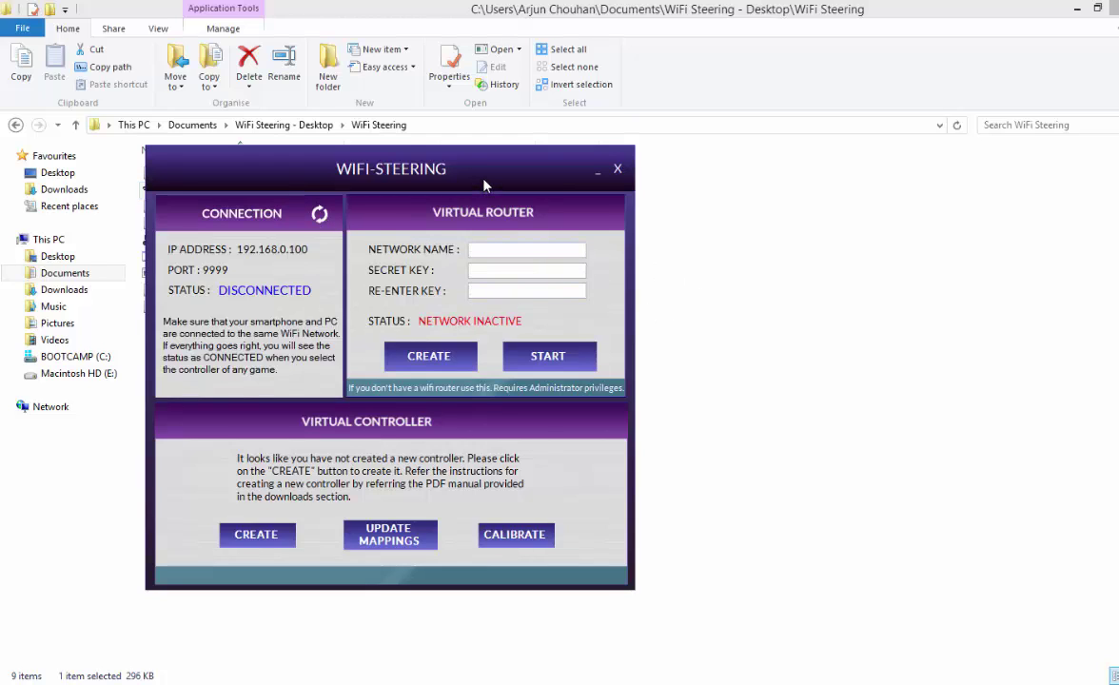
{"action": "left_click_drag", "start_coordinate": [487, 180], "coordinate": [502, 135]}
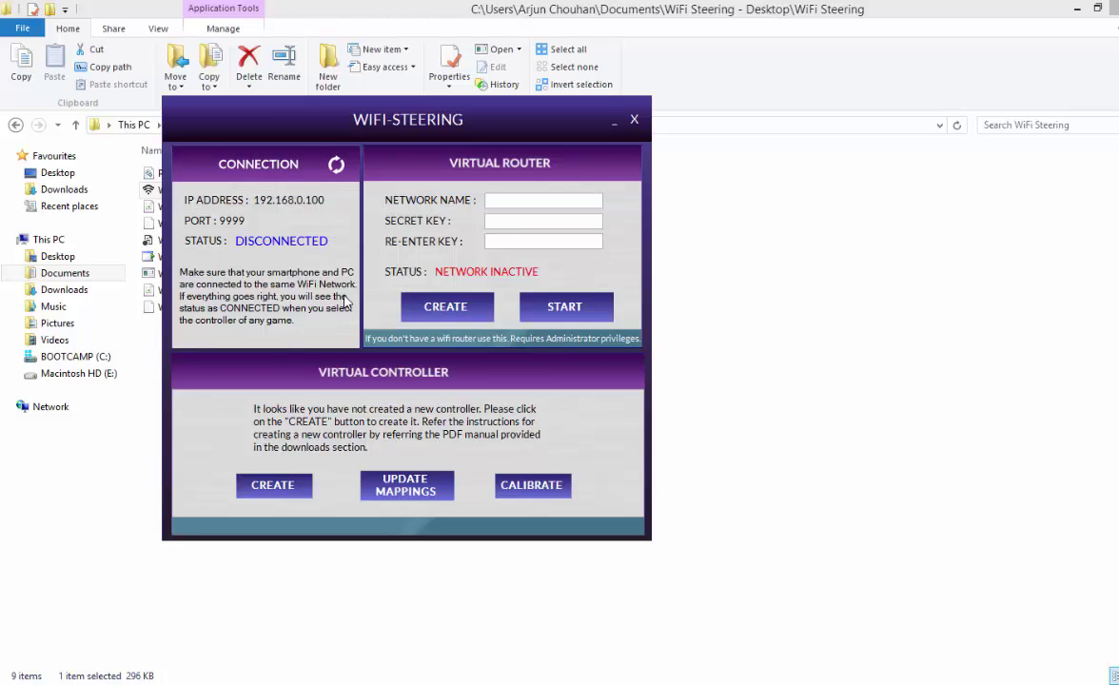
Create a virtual controller by adding Controller 1 in the PPJoy configuration utility.
{"action": "left_click", "coordinate": [300, 486]}
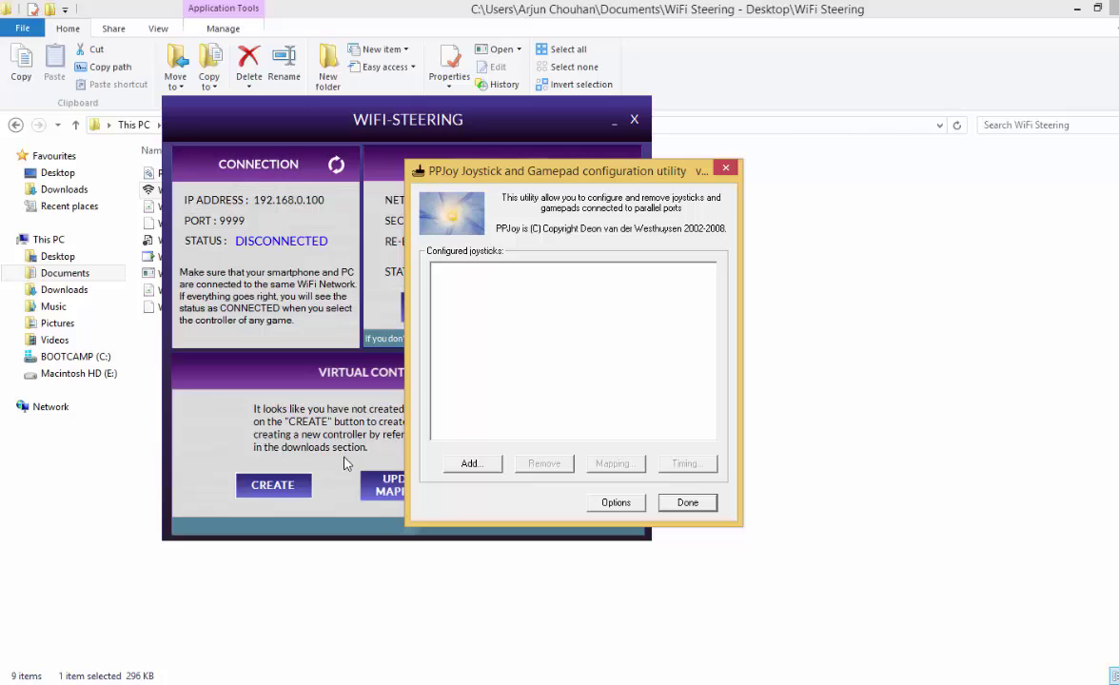
{"action": "left_click", "coordinate": [476, 465]}
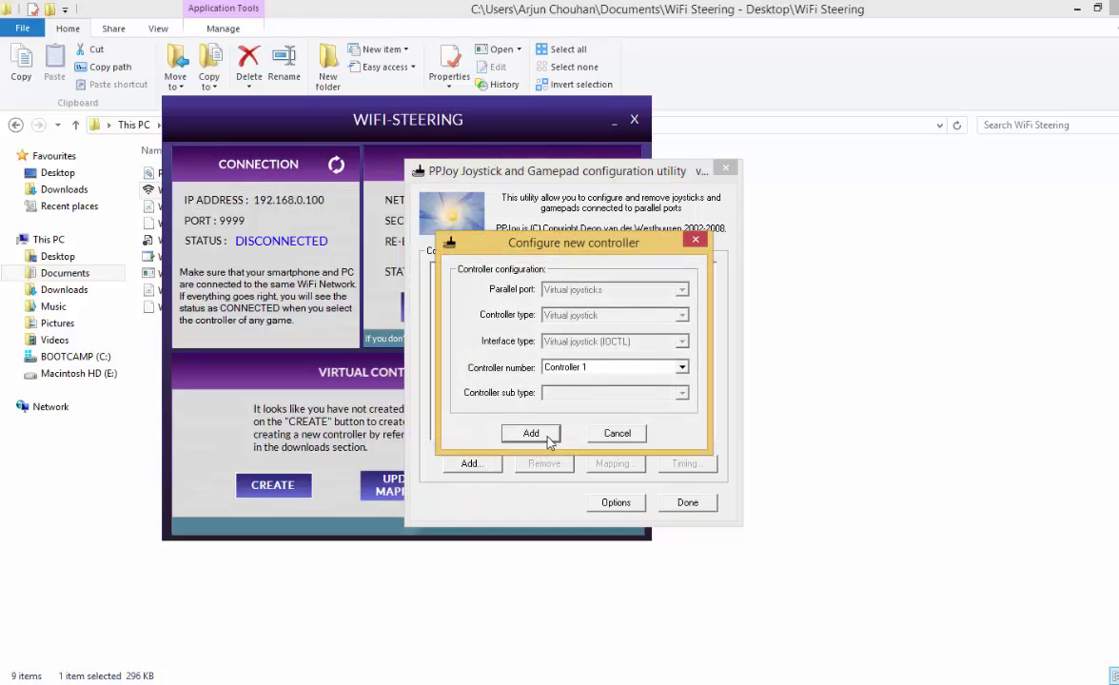
{"action": "left_click", "coordinate": [548, 438]}
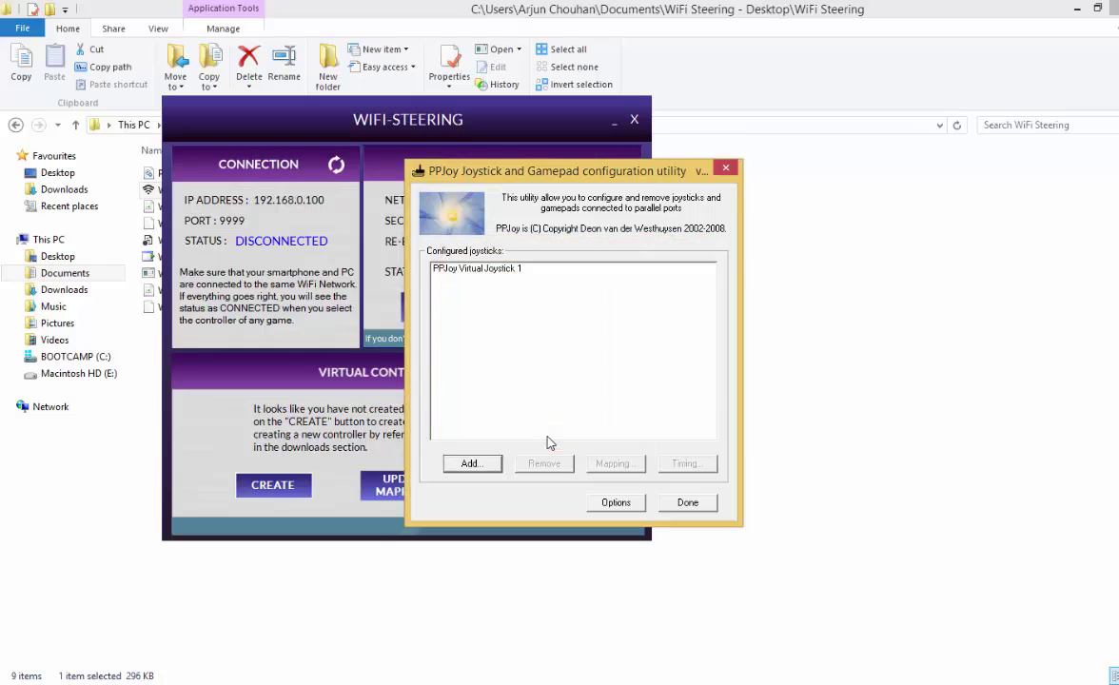
Start a custom mapping for the PPJoy Virtual Joystick 1 controller and set its number of POV hats to 0.
{"action": "left_click", "coordinate": [486, 276]}
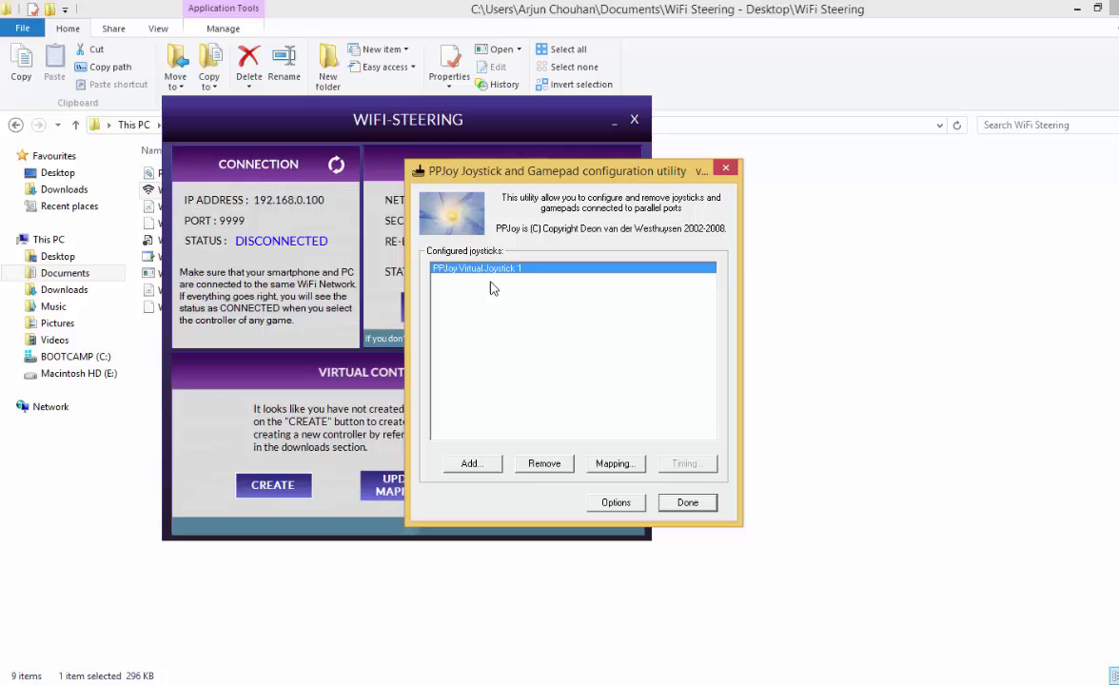
{"action": "left_click", "coordinate": [615, 464]}
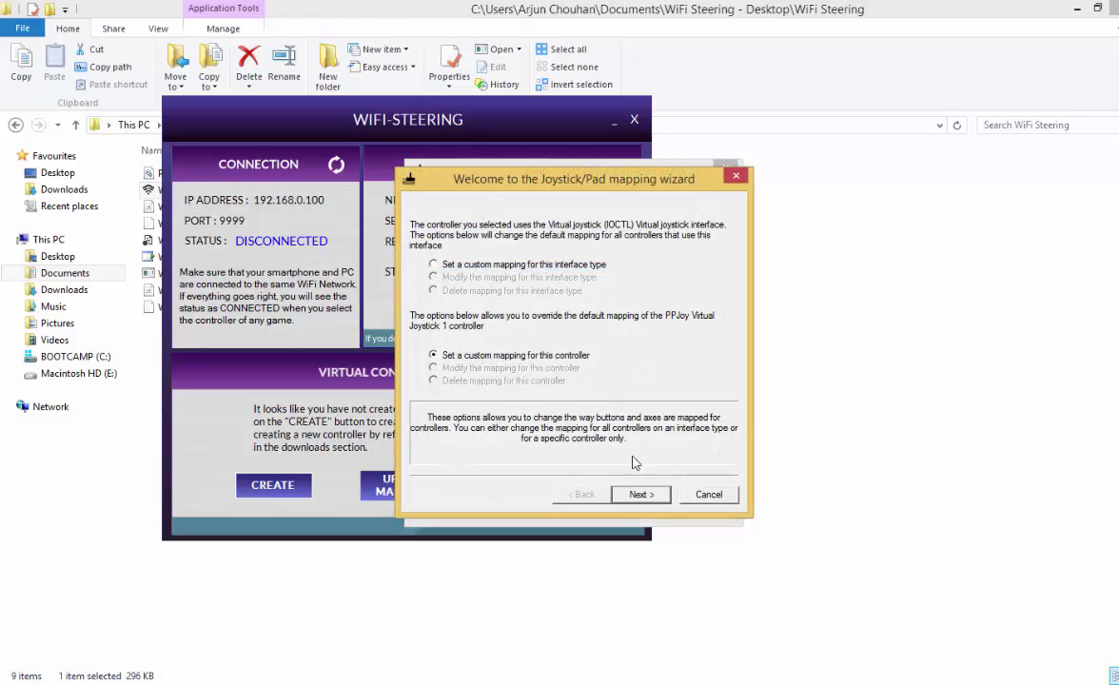
{"action": "left_click", "coordinate": [640, 495]}
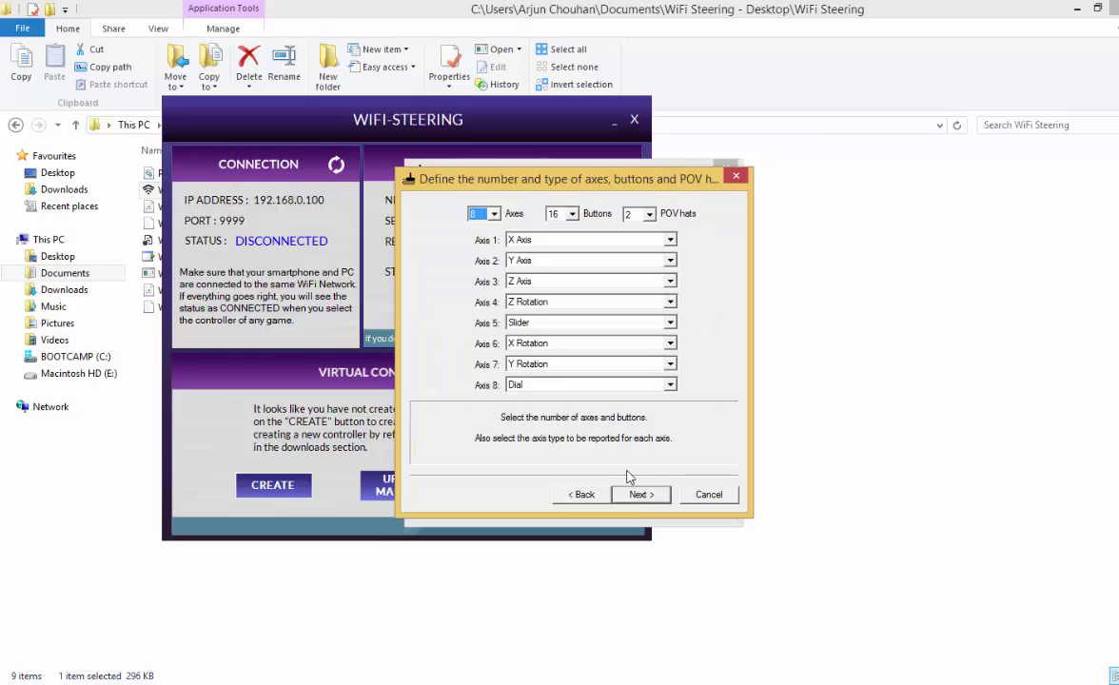
{"action": "left_click", "coordinate": [649, 214]}
{"action": "left_click", "coordinate": [639, 229]}
Assign Throttle to Axis 3 and Wheel to Axis 4, and proceed to the axis mapping.
{"action": "left_click", "coordinate": [554, 282]}
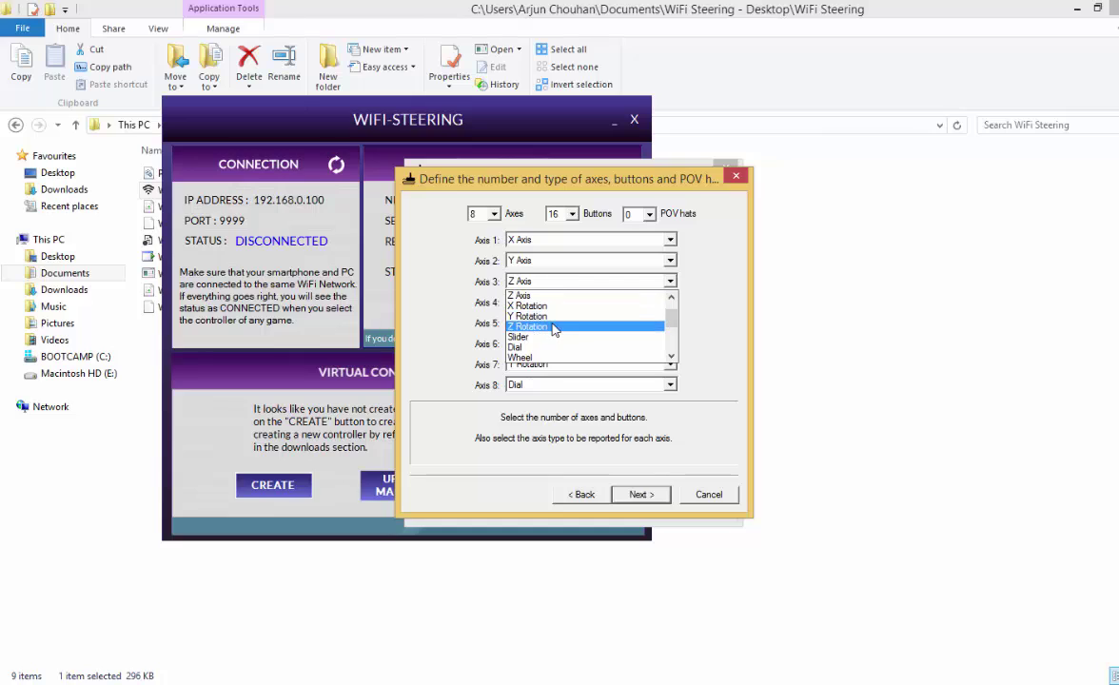
{"action": "scroll", "coordinate": [555, 329], "scroll_direction": "down", "scroll_amount": 3}
{"action": "left_click", "coordinate": [569, 358]}
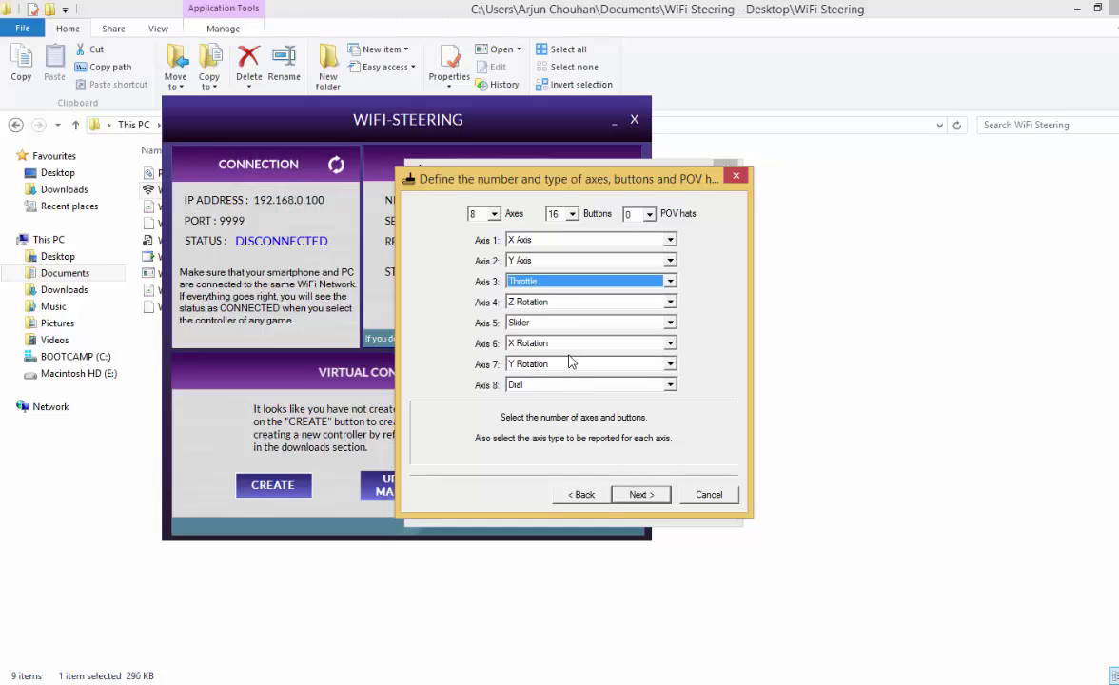
{"action": "left_click", "coordinate": [582, 305]}
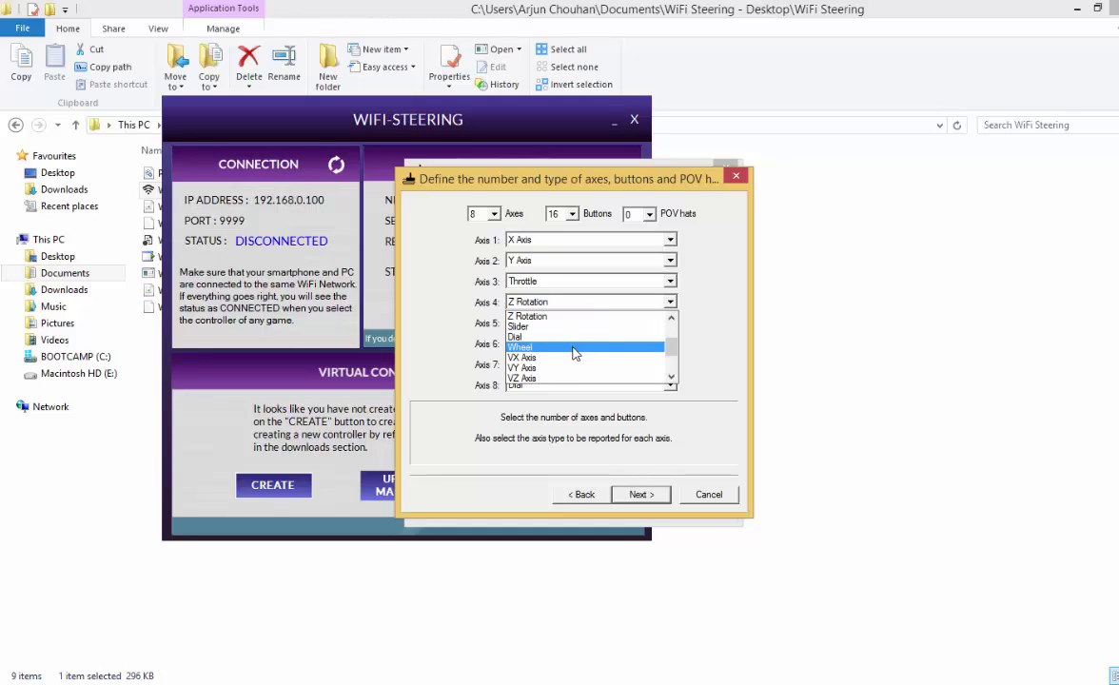
{"action": "left_click", "coordinate": [573, 348]}
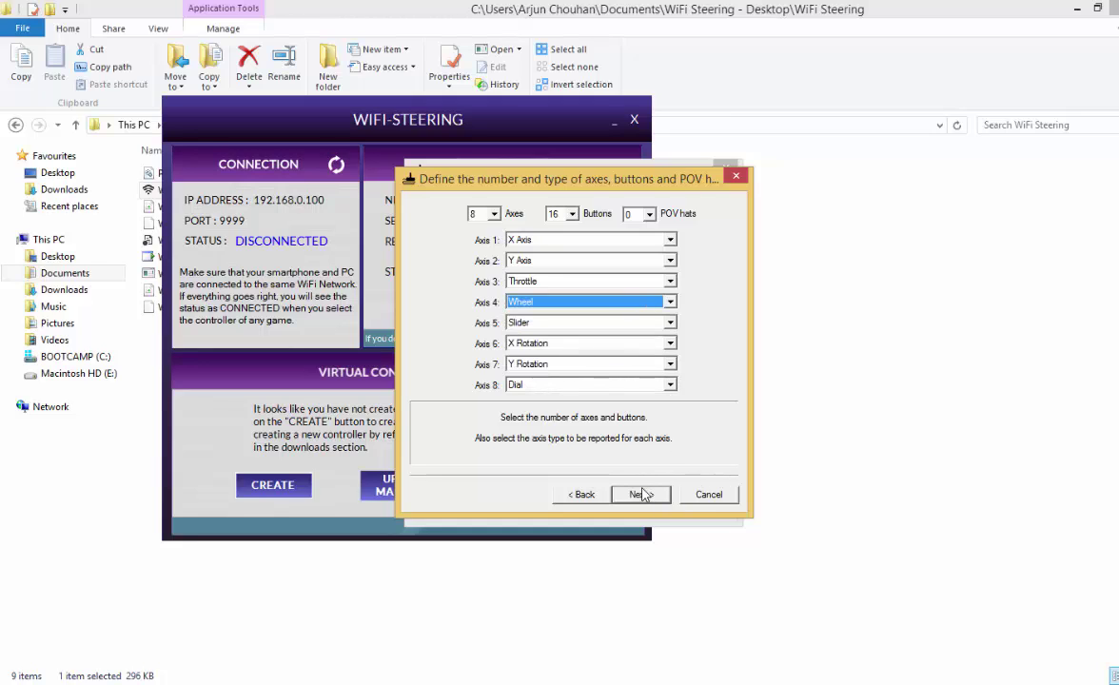
{"action": "left_click", "coordinate": [643, 493]}
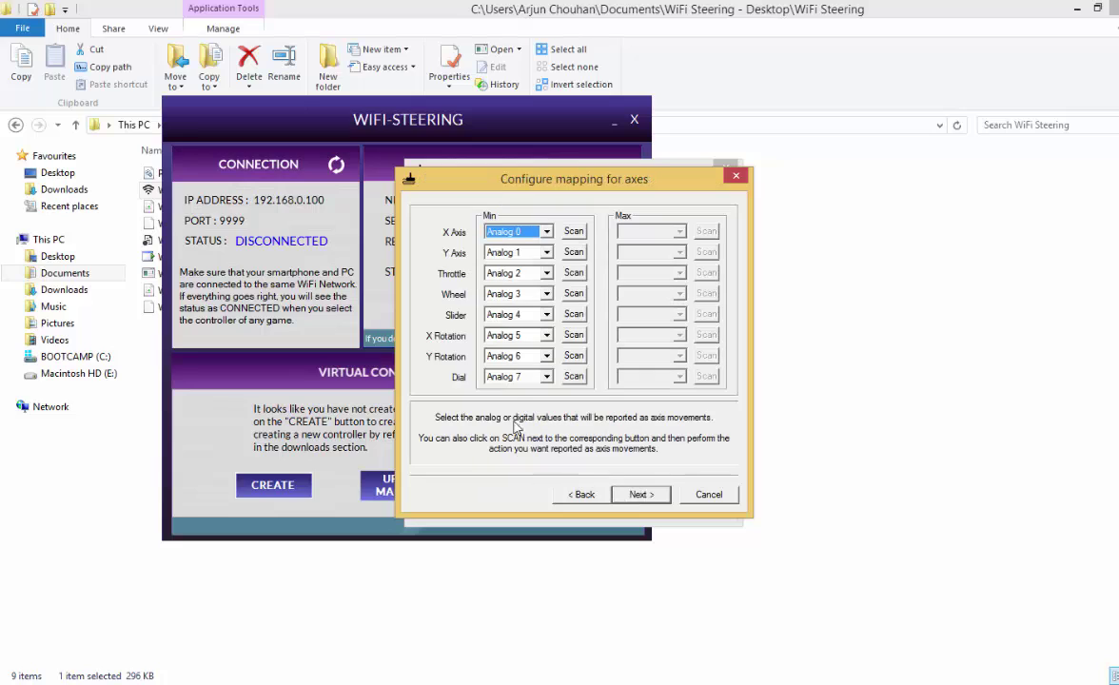
Accept the default axis and button mappings, activate the new mapping, and close the PPJoy configuration utility.
{"action": "left_click", "coordinate": [643, 494]}
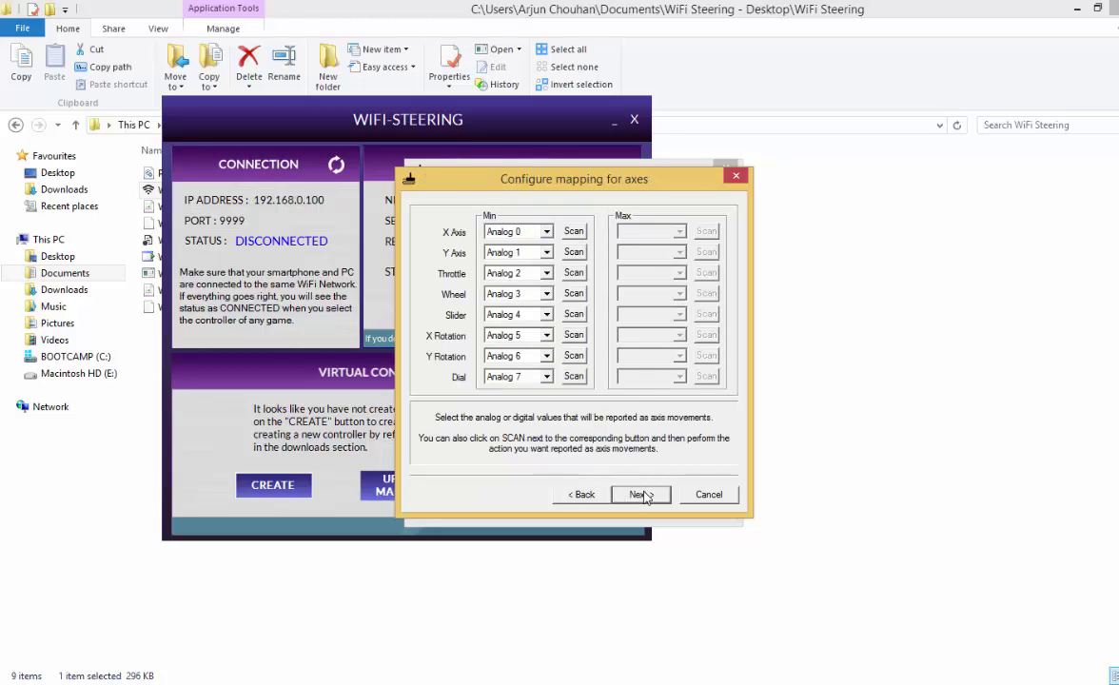
{"action": "left_click", "coordinate": [643, 495]}
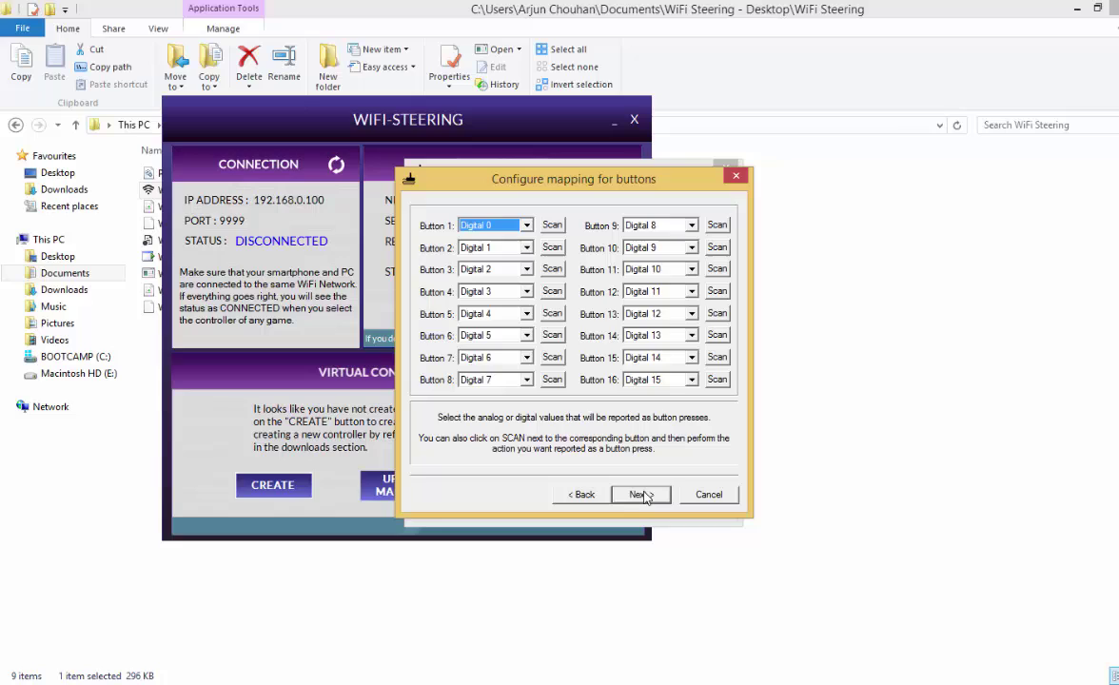
{"action": "left_click", "coordinate": [643, 495]}
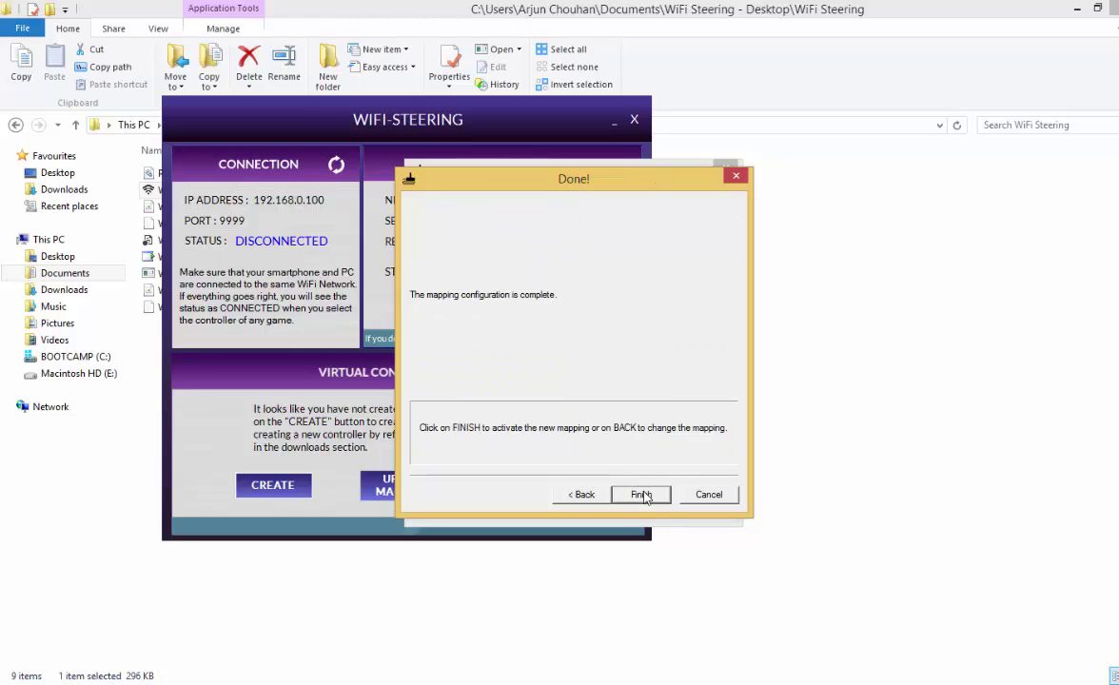
{"action": "left_click", "coordinate": [643, 494]}
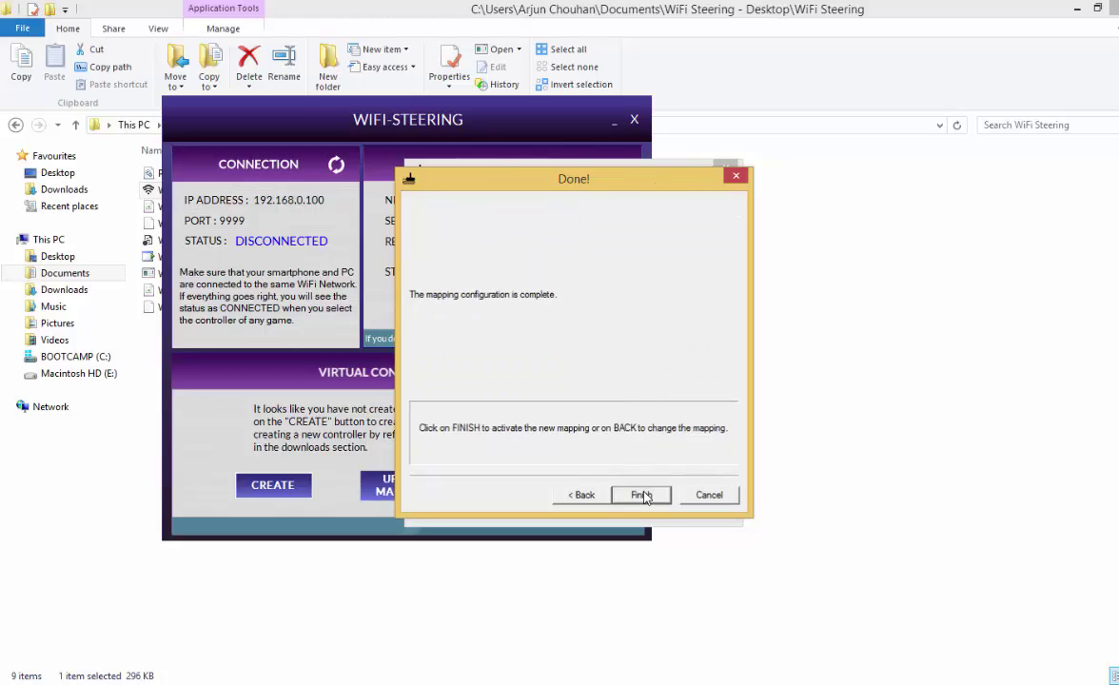
{"action": "left_click", "coordinate": [692, 501]}
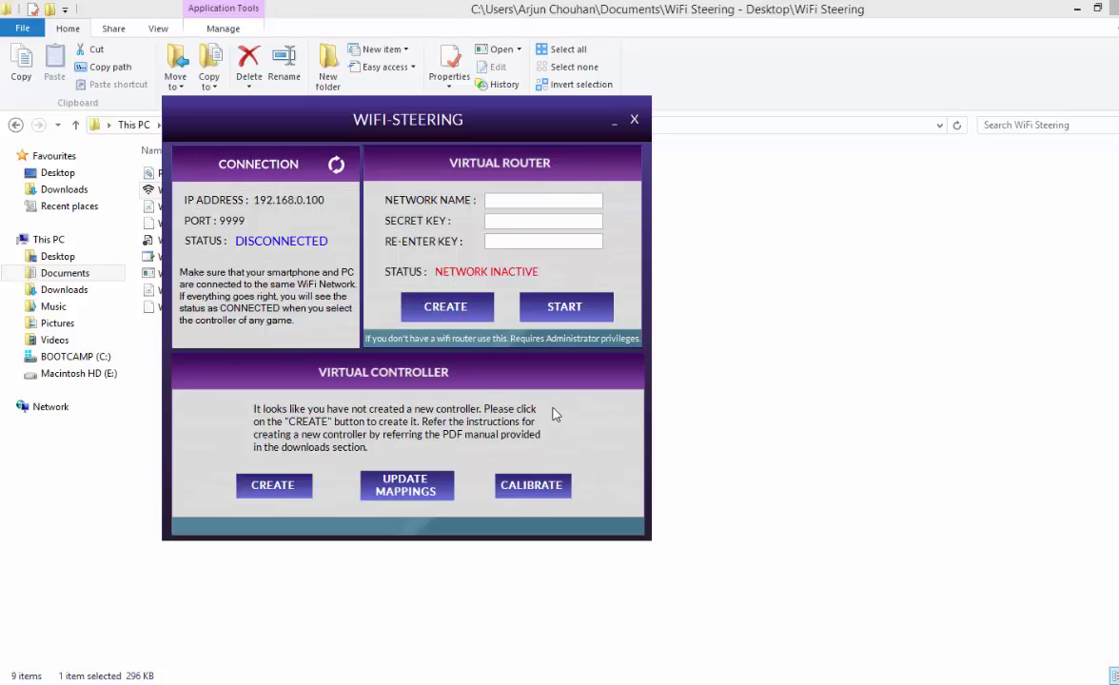
Start the calibration wizard from the properties of PPJoy Virtual Joystick 1 and advance to finding the center point.
{"action": "left_click", "coordinate": [561, 494]}
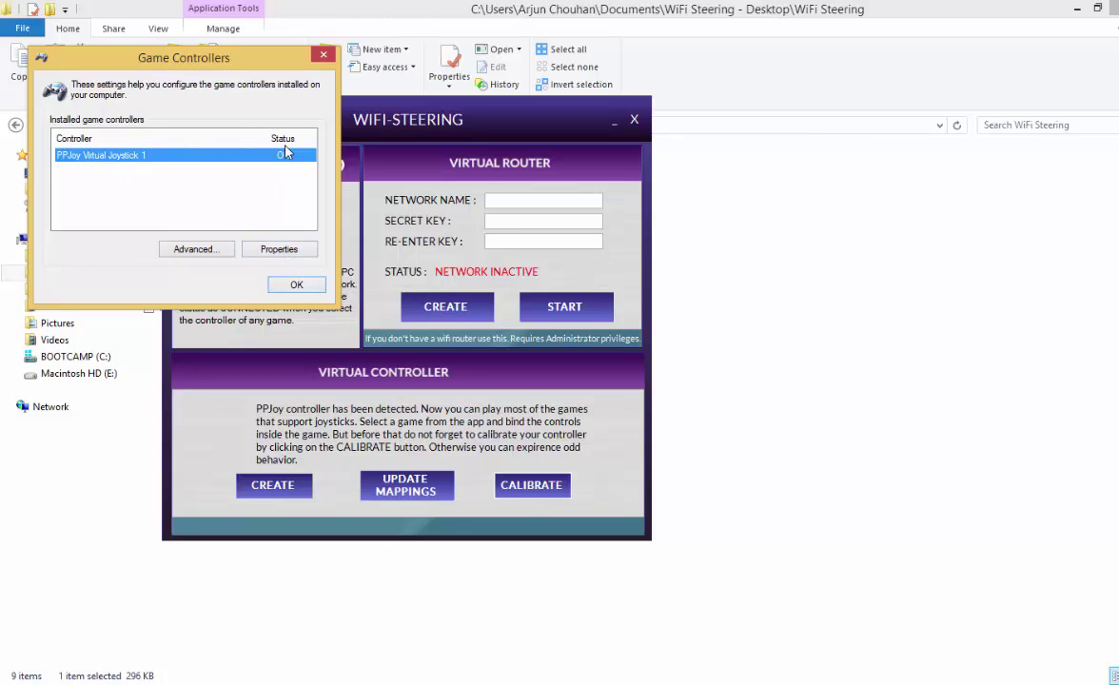
{"action": "left_click", "coordinate": [278, 249]}
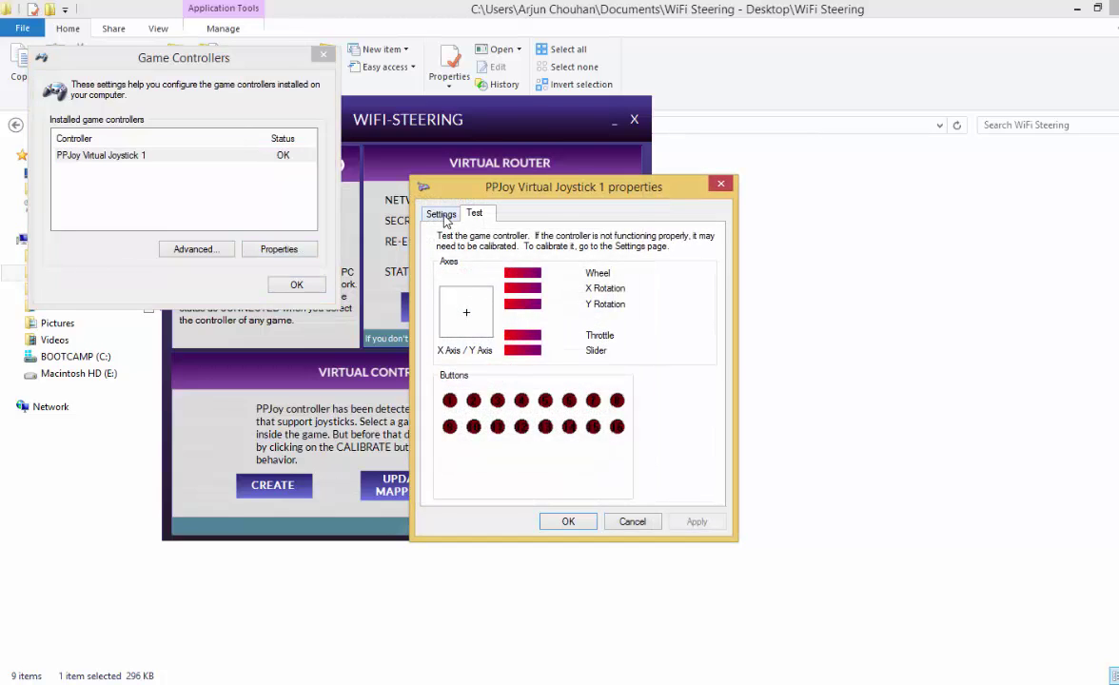
{"action": "left_click", "coordinate": [442, 215]}
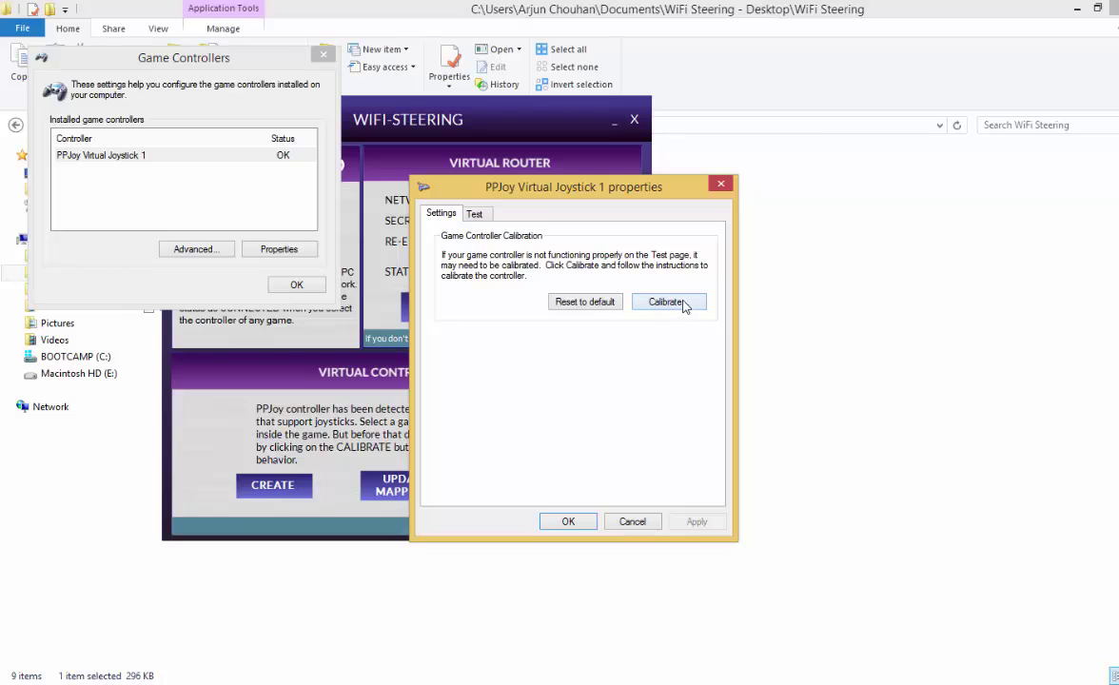
{"action": "left_click", "coordinate": [666, 303]}
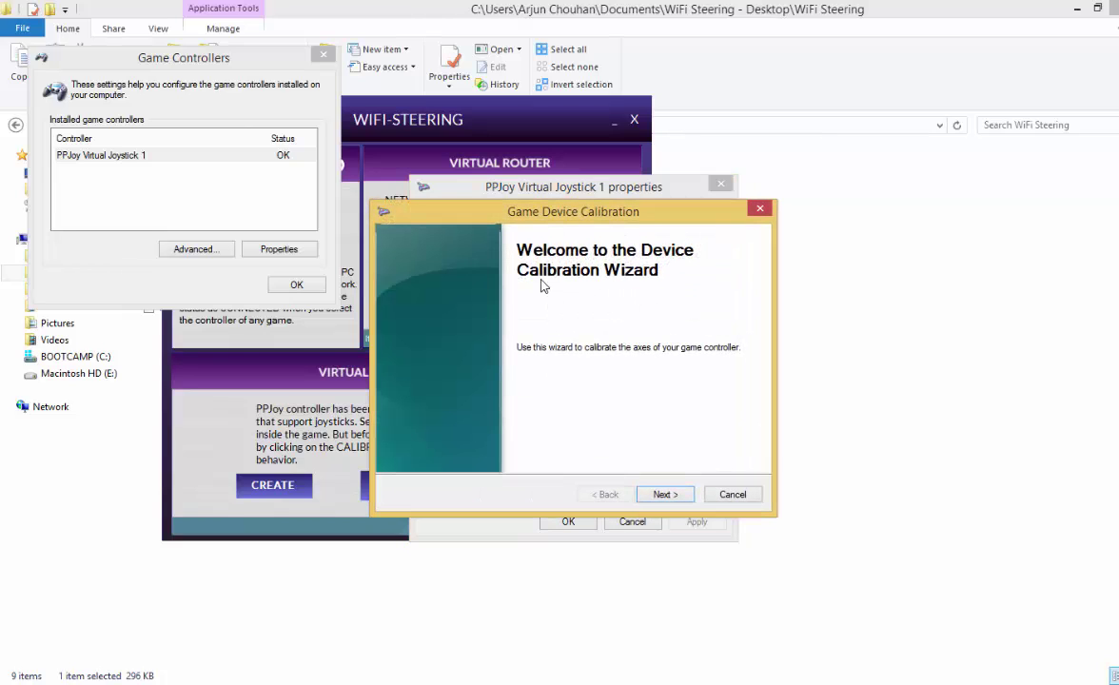
{"action": "left_click", "coordinate": [664, 495]}
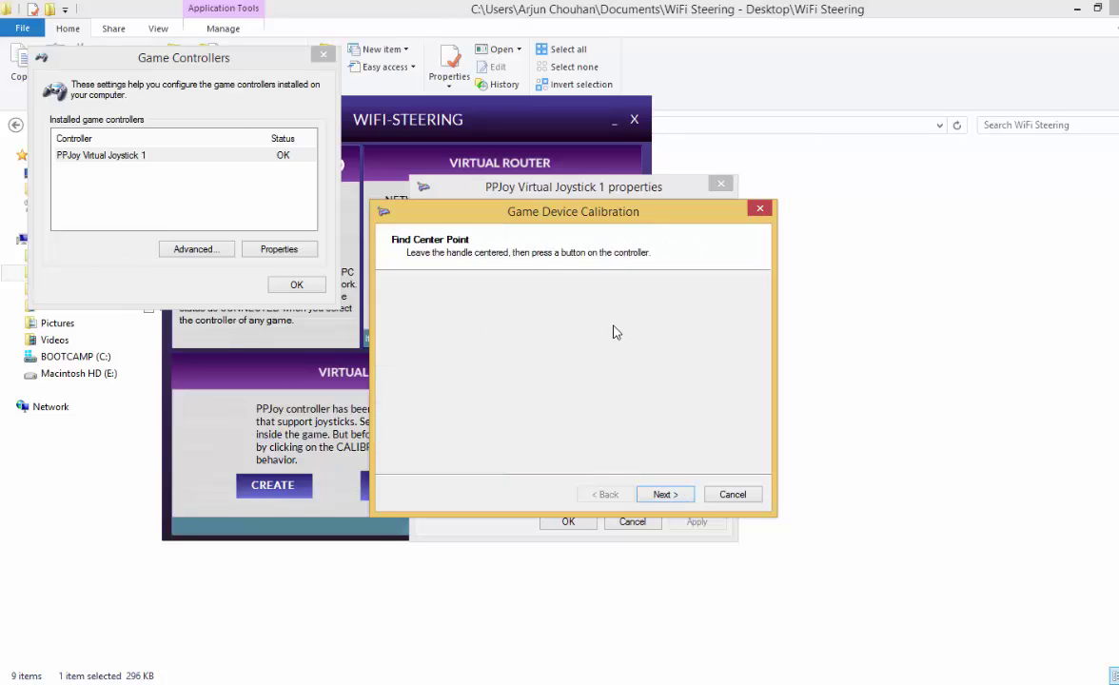
Check the phone's connection status, complete the joystick's center point and axis calibration, and save it.
{"action": "left_click", "coordinate": [538, 130]}
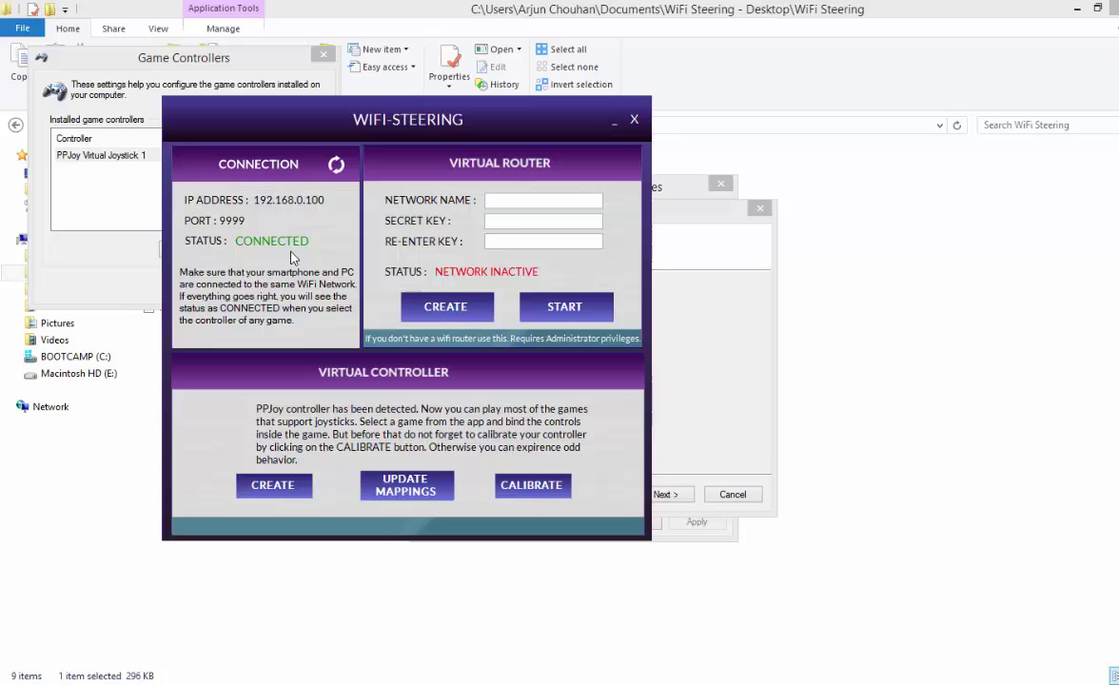
{"action": "left_click", "coordinate": [720, 329]}
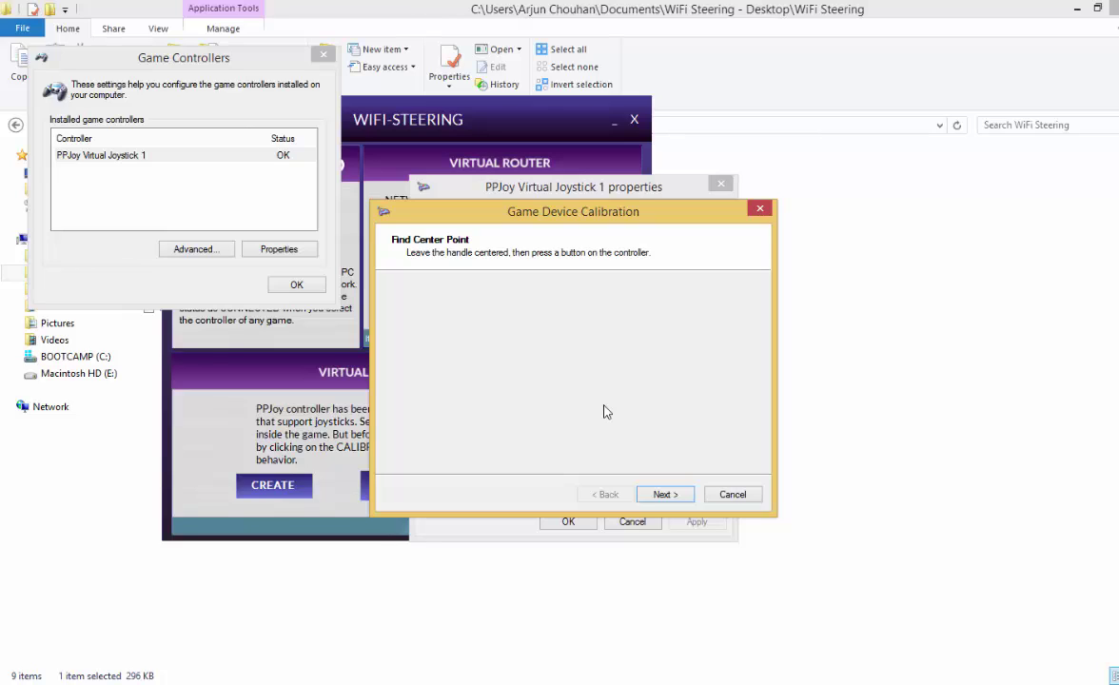
{"action": "key", "text": "Return"}
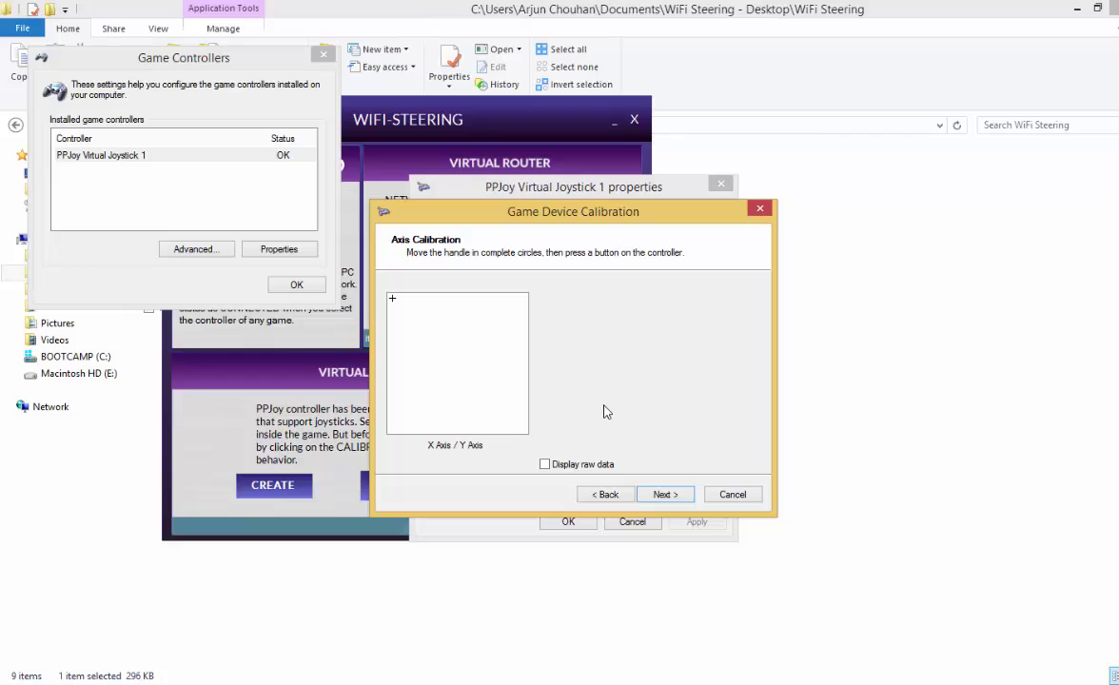
{"action": "key", "text": "Return"}
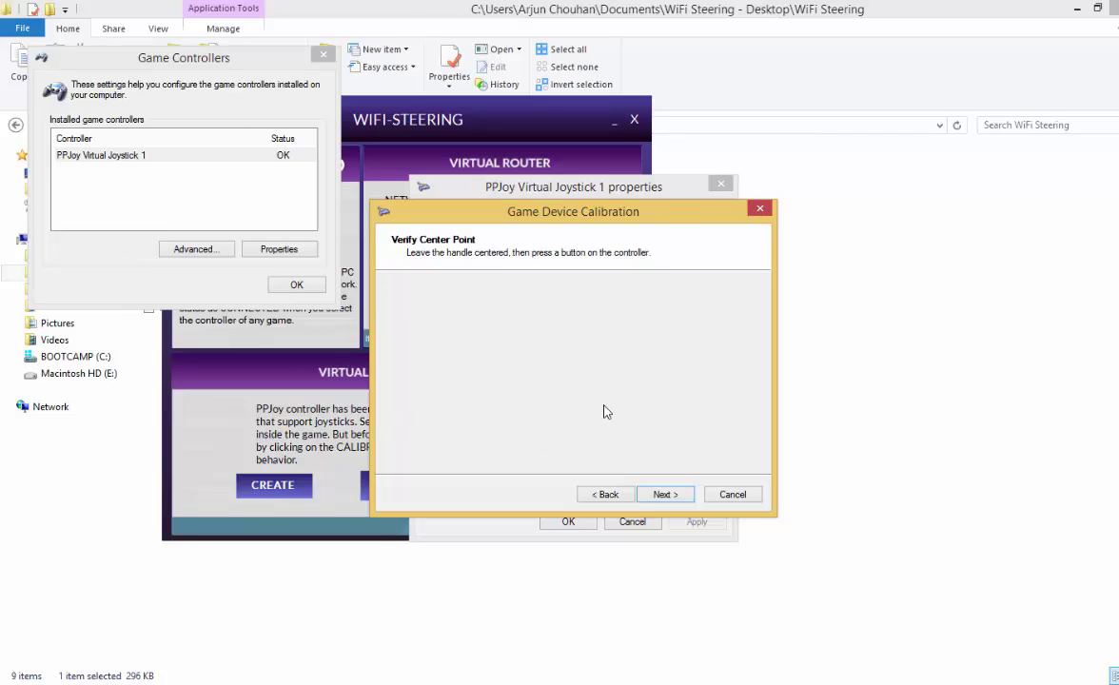
{"action": "key", "text": "Return"}
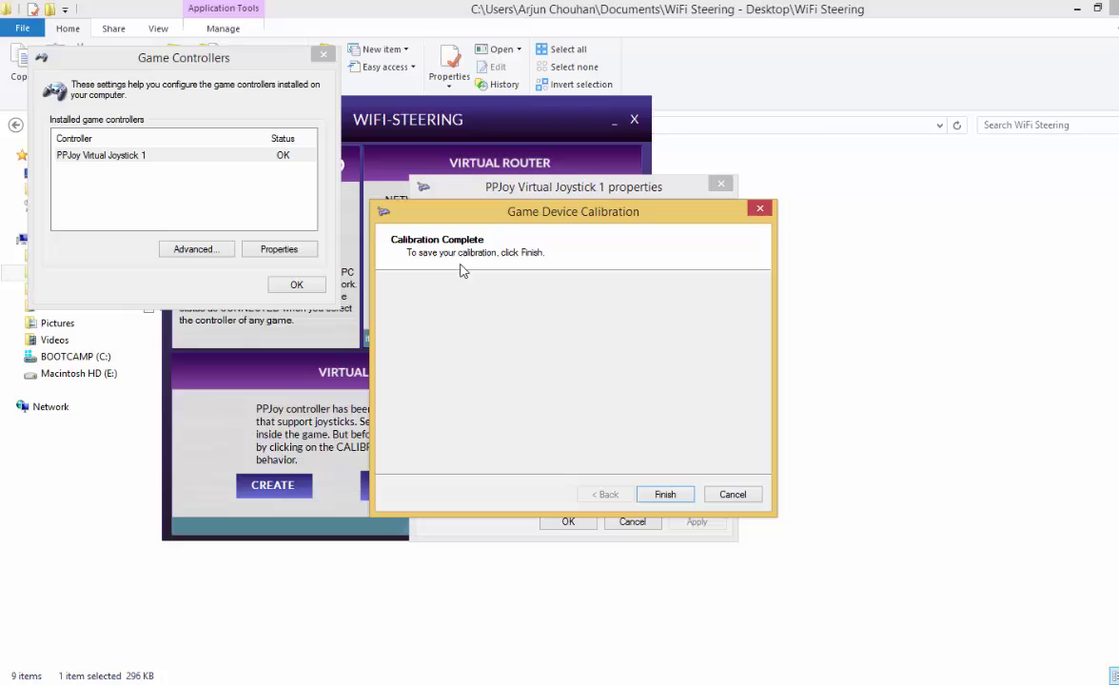
{"action": "left_click", "coordinate": [665, 494]}
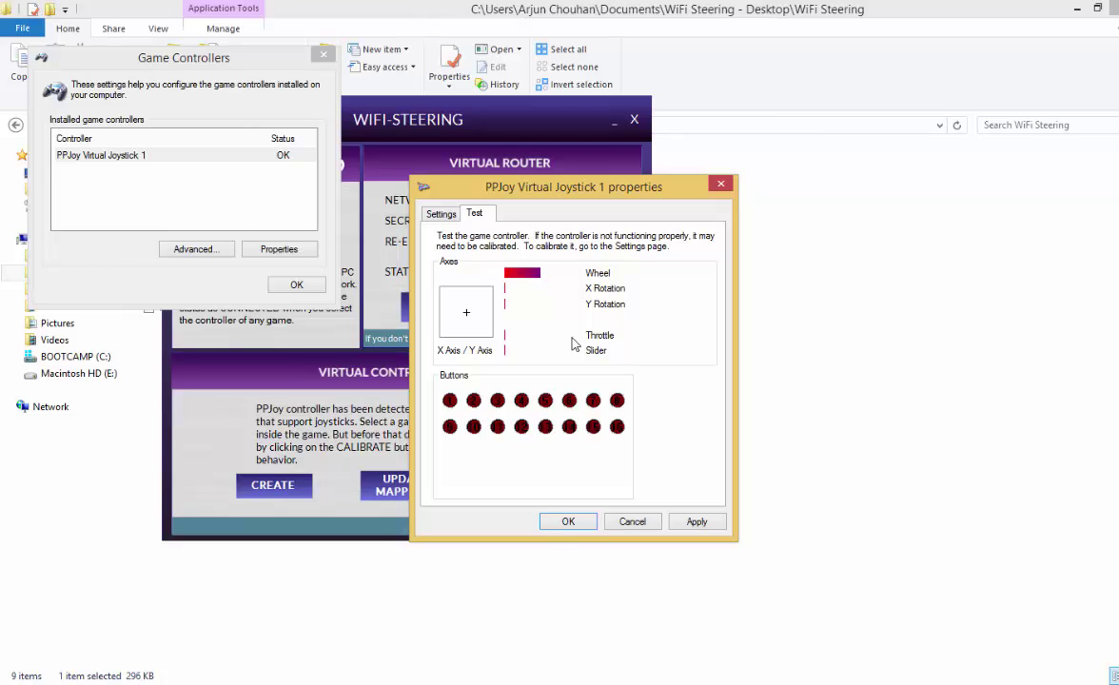
Apply the calibrated joystick properties and close the Game Controllers settings.
{"action": "left_click", "coordinate": [703, 523]}
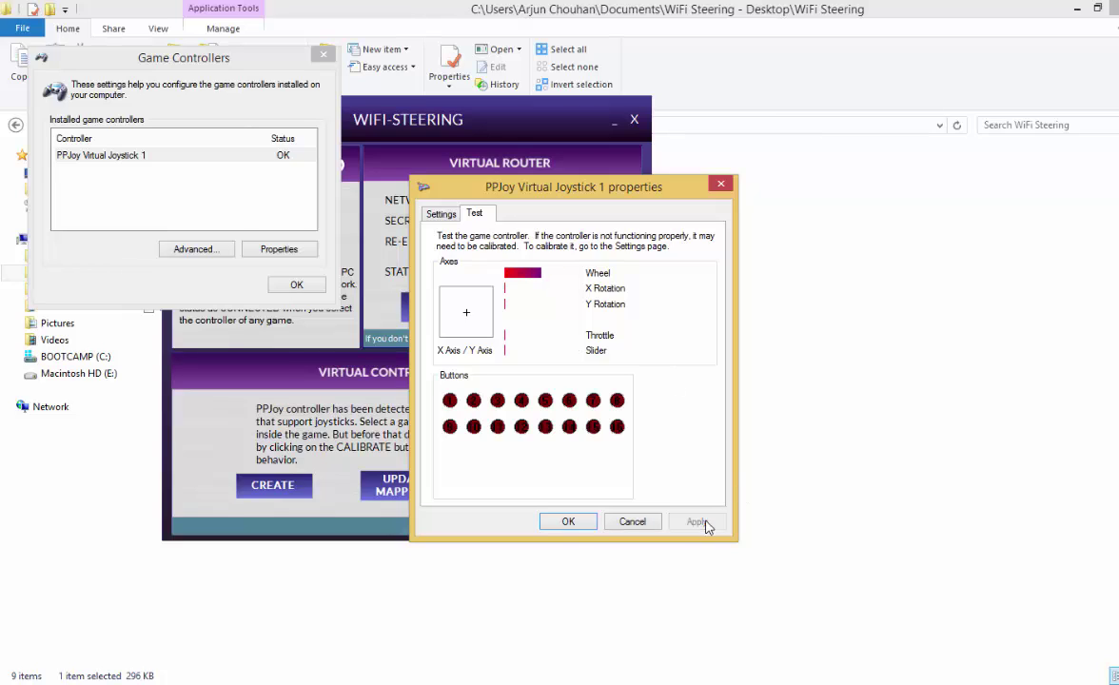
{"action": "left_click", "coordinate": [571, 523]}
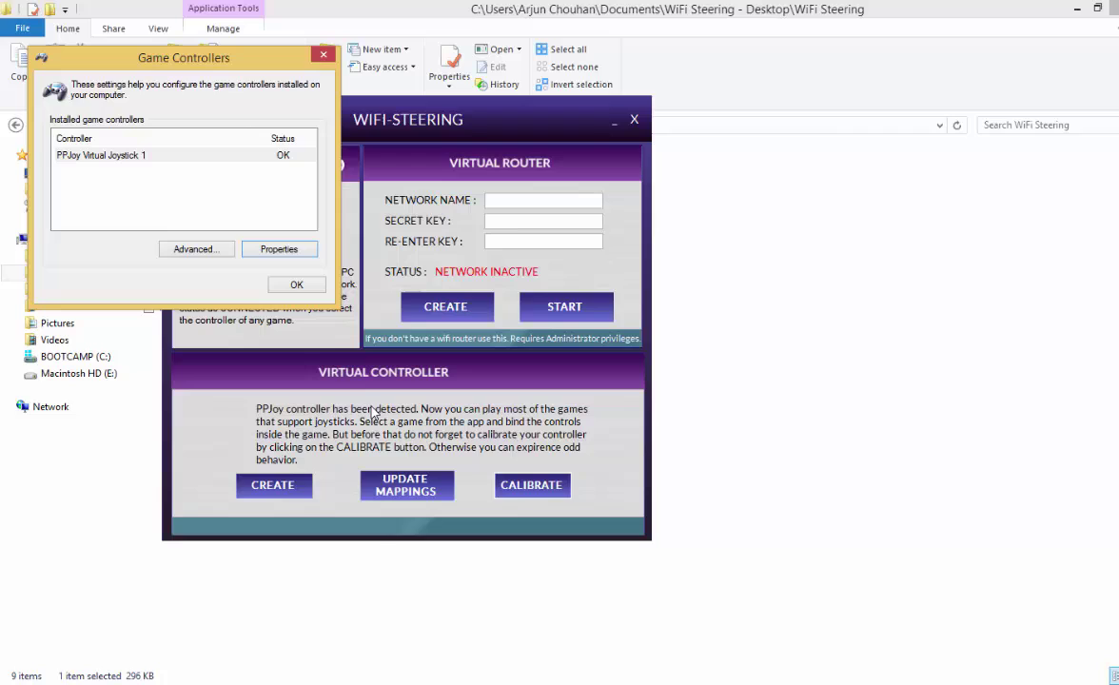
{"action": "left_click", "coordinate": [295, 284]}
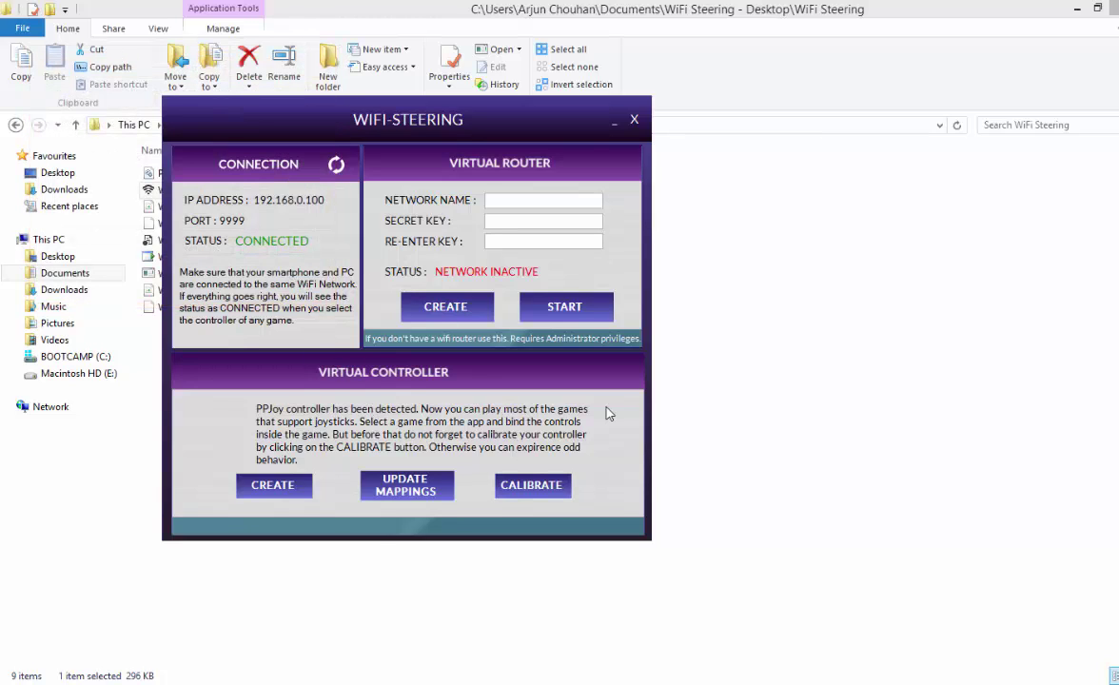